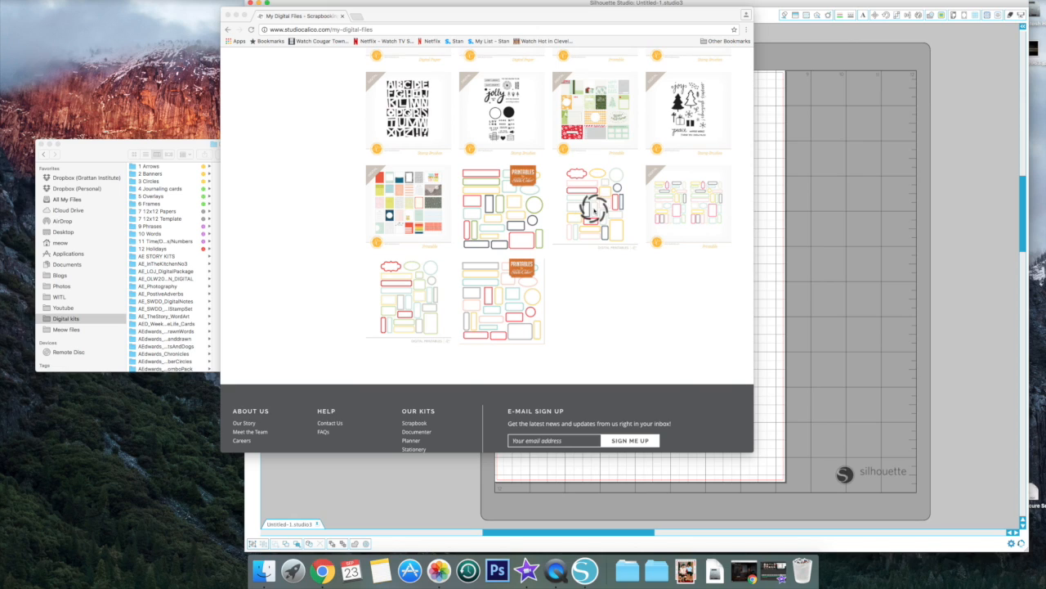
Step: Download the Planetarium Digital Printable Labels and unpack the SC_May_Printable_Labels.zip archive
click(595, 209)
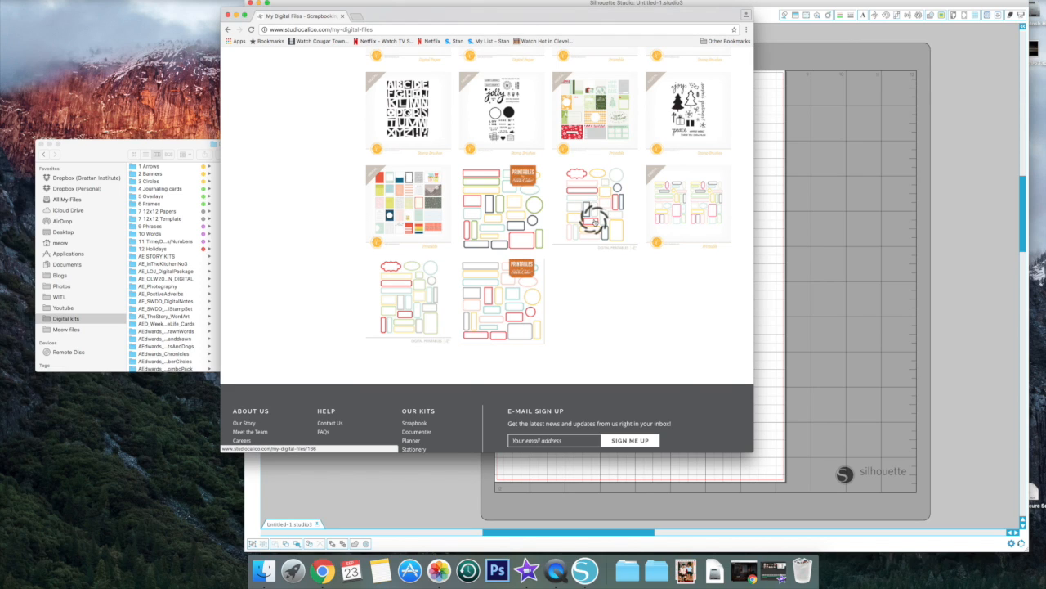
click(595, 222)
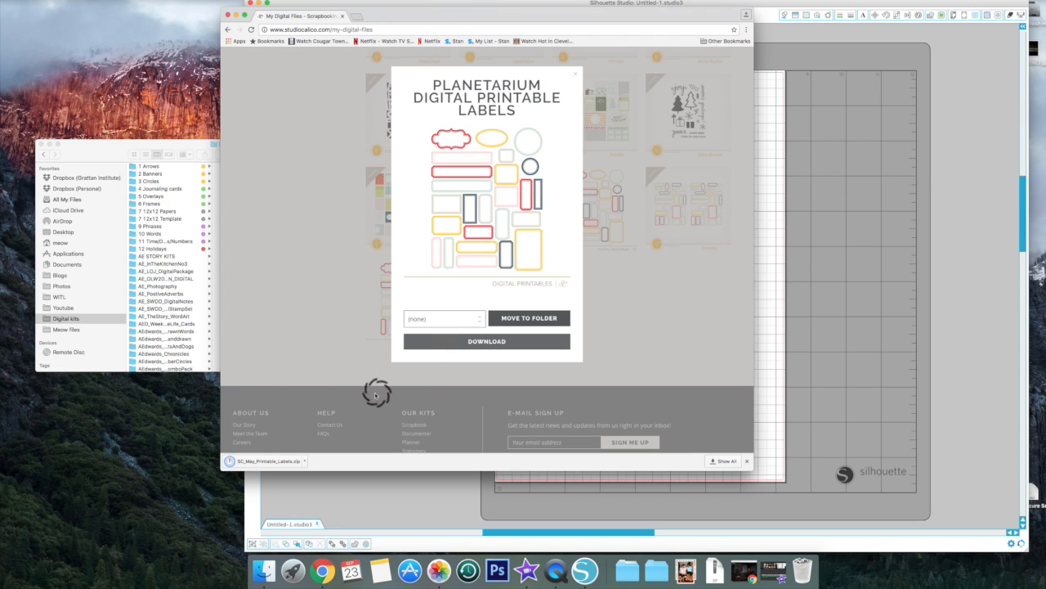
click(290, 460)
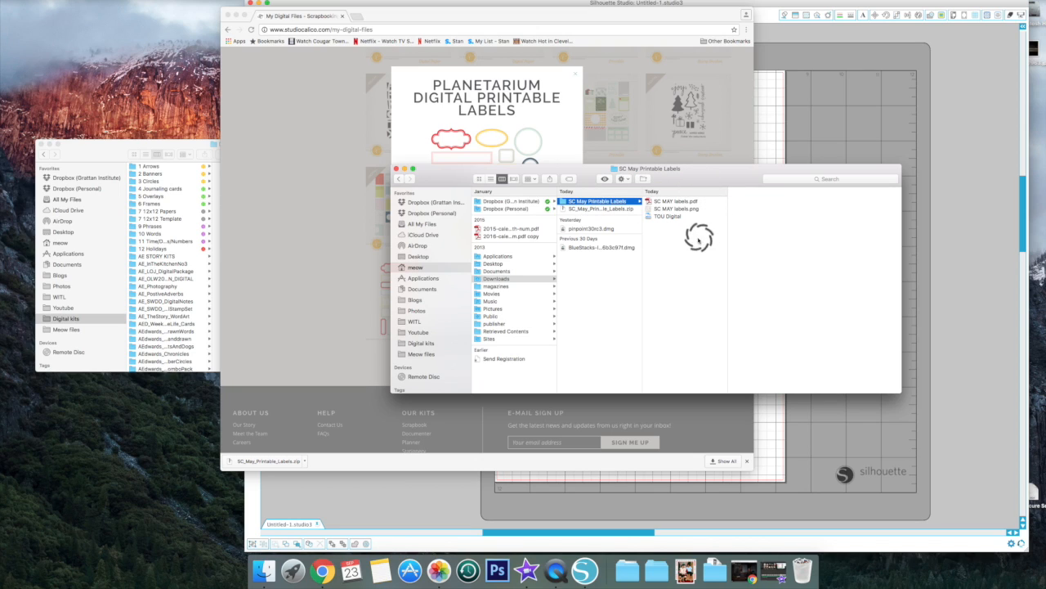
Step: Preview the SC MAY labels PDF, the SC MAY labels PNG and the TOU Digital document in the unpacked folder
click(683, 202)
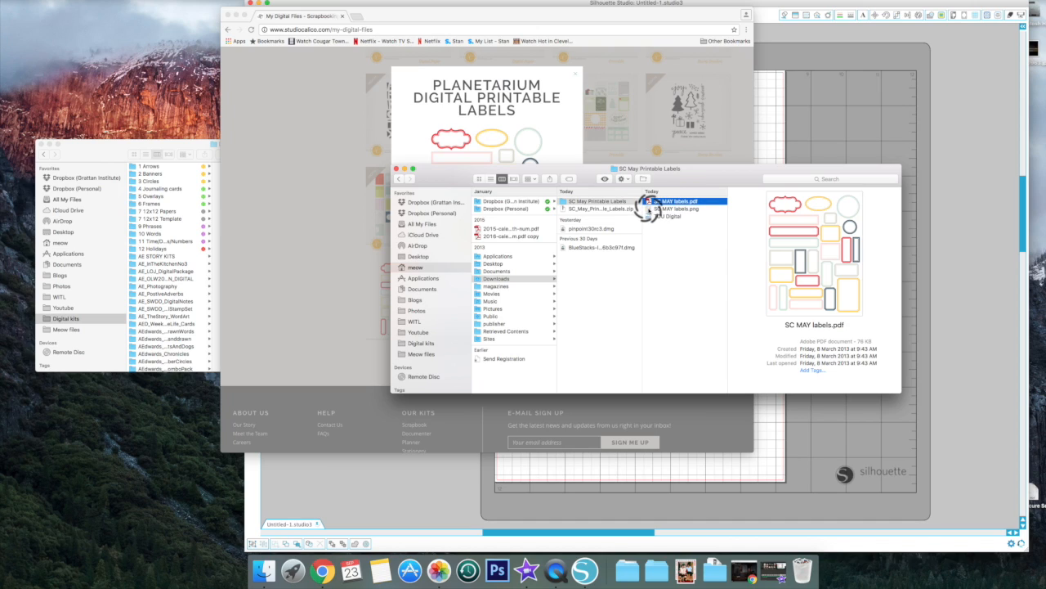
click(652, 209)
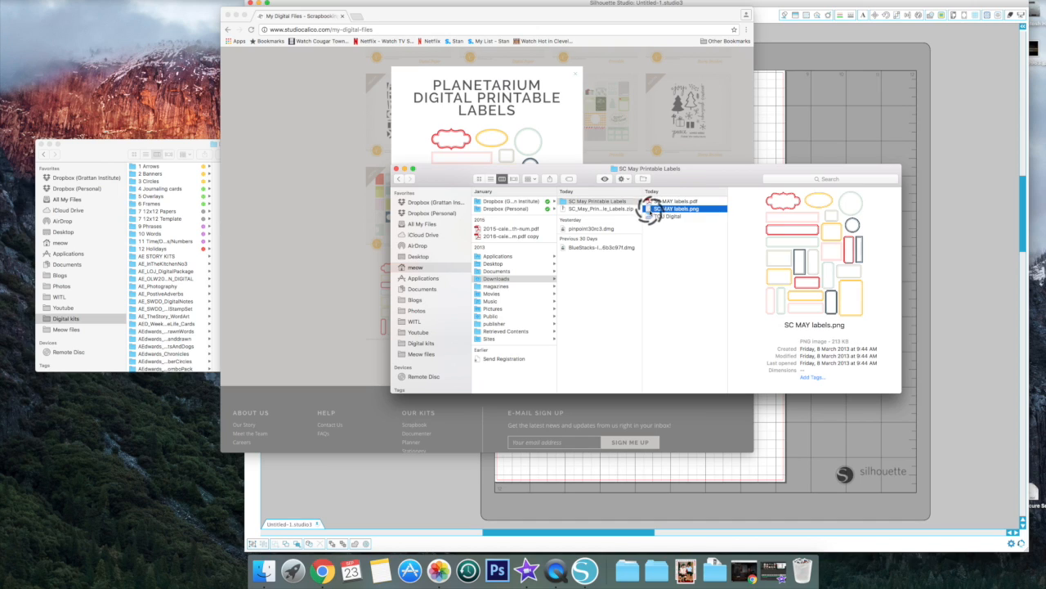
click(650, 216)
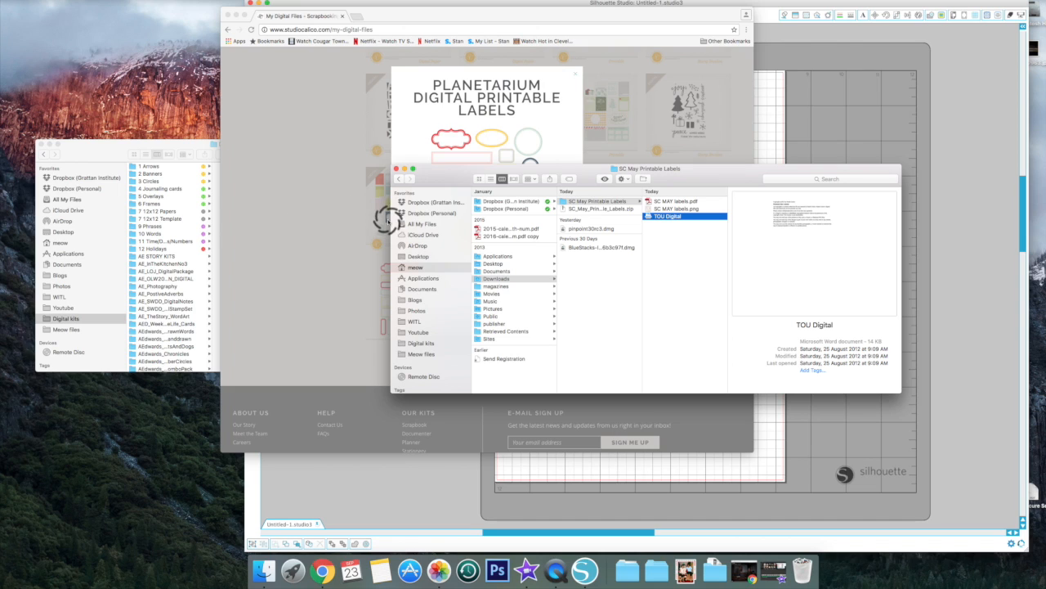
Step: Switch to Silhouette Studio and open SC Feb Labels.png from the Studio Calico Front Row February Labels folder inside Digital kits, SC_Labels
click(817, 77)
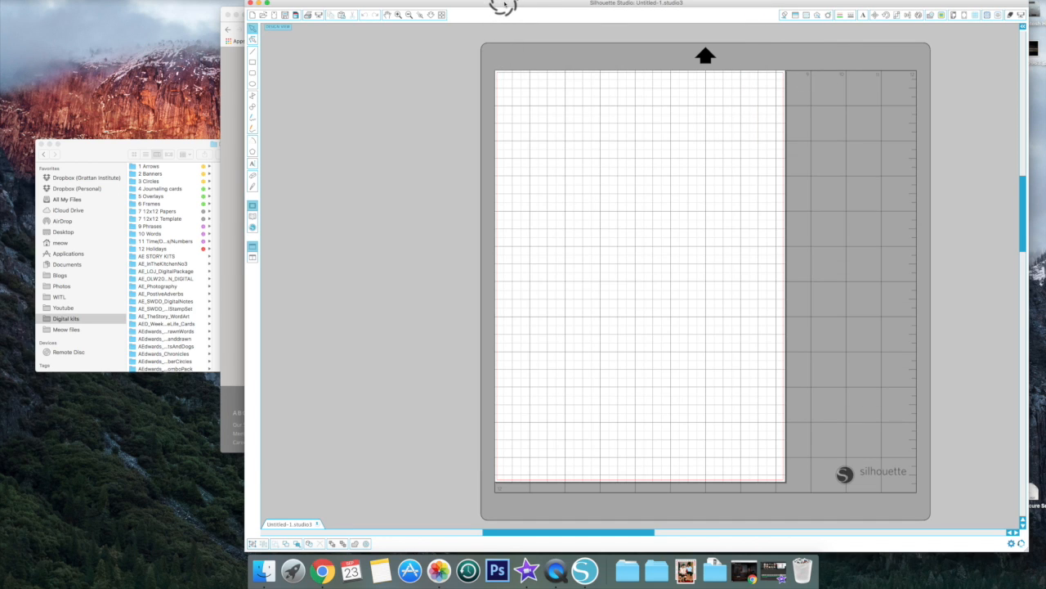
drag(502, 4, 476, 4)
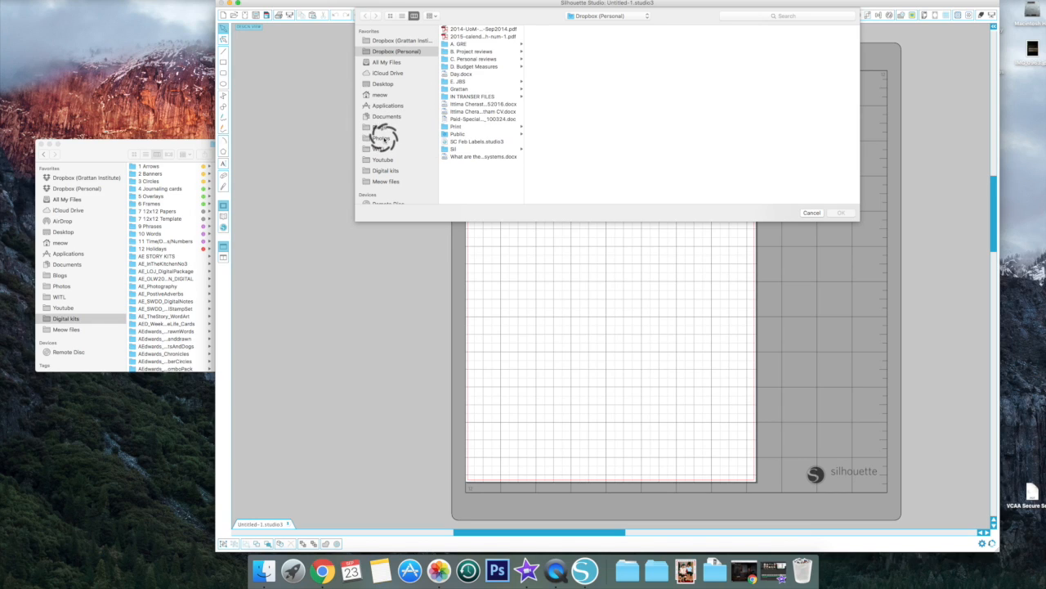
click(383, 169)
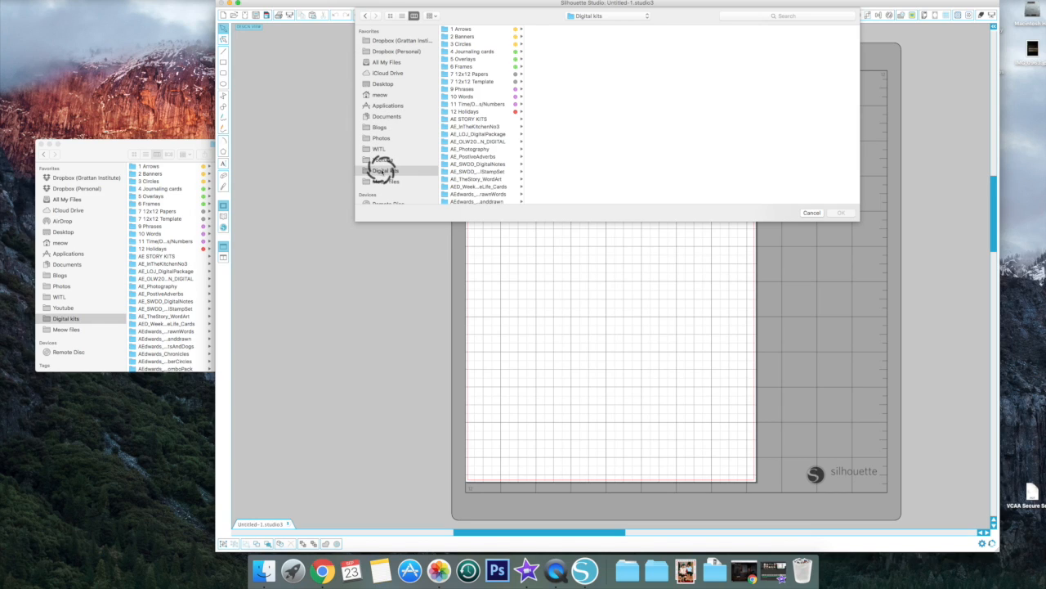
scroll(466, 172, down, 5)
scroll(465, 173, down, 3)
scroll(464, 173, down, 4)
scroll(465, 173, down, 3)
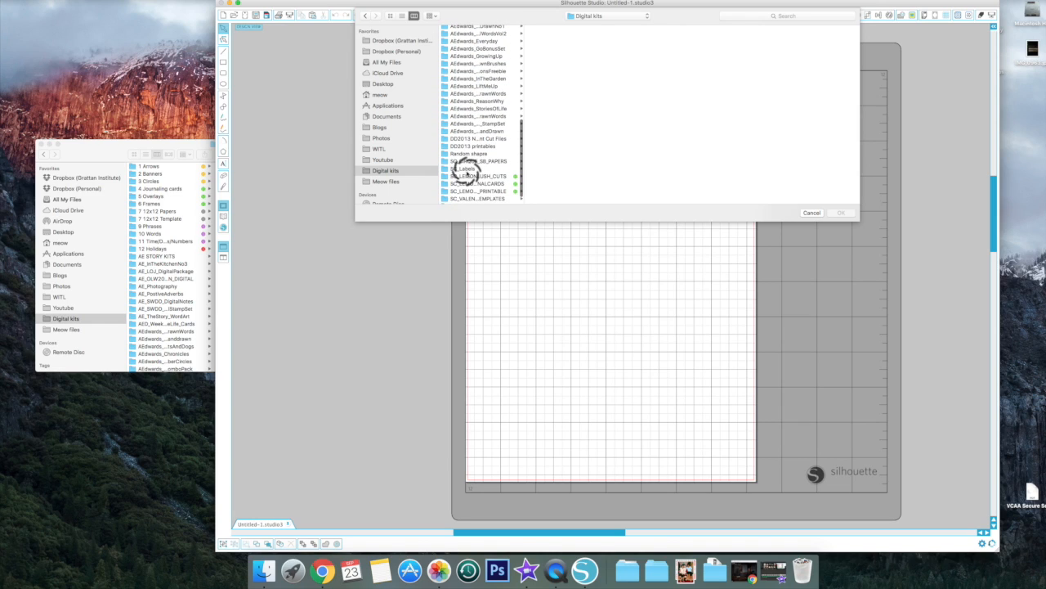
click(464, 170)
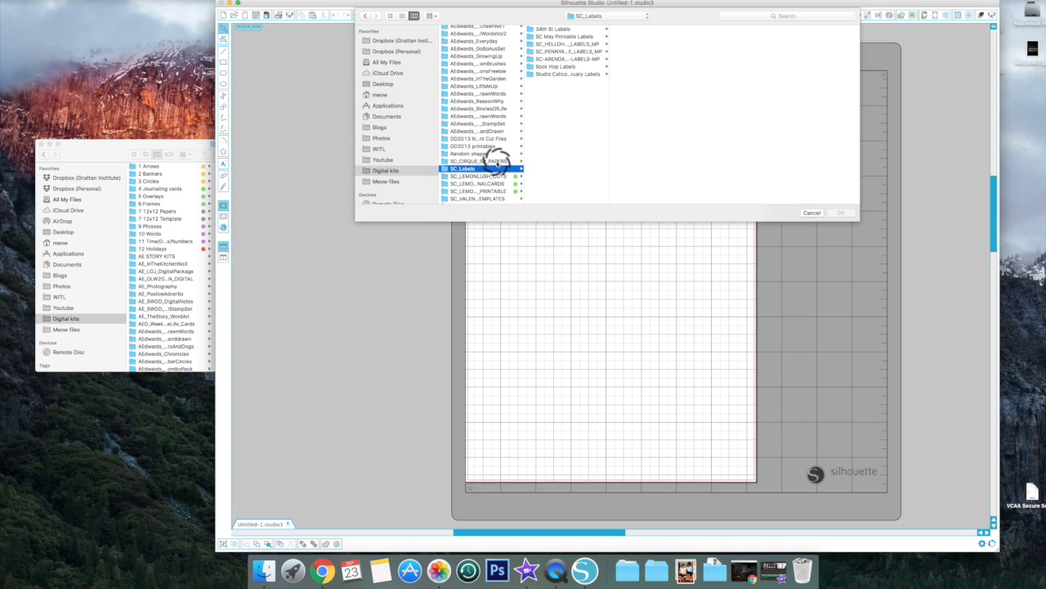
click(565, 74)
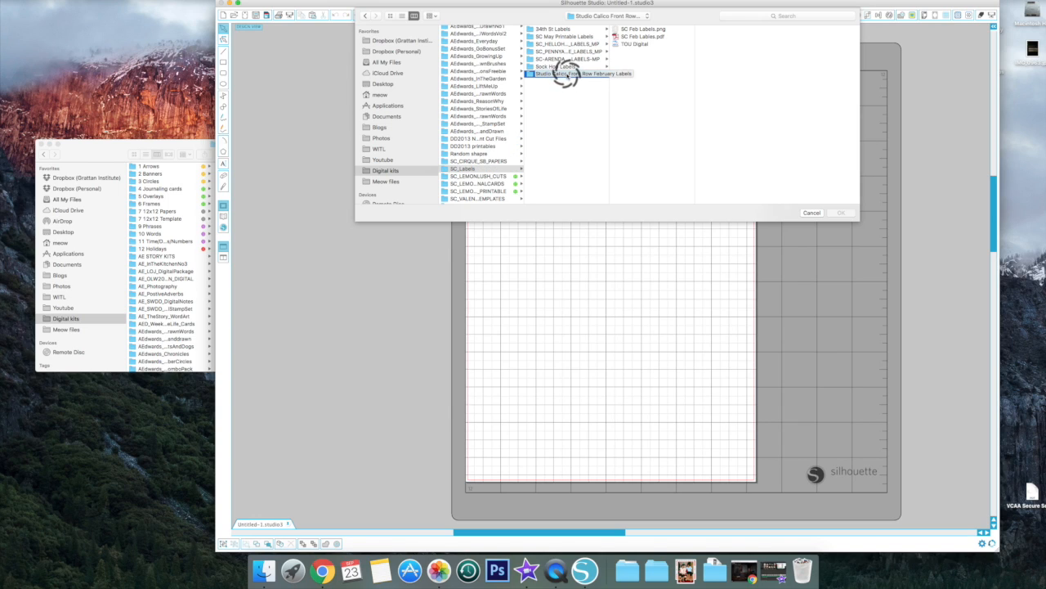
click(642, 30)
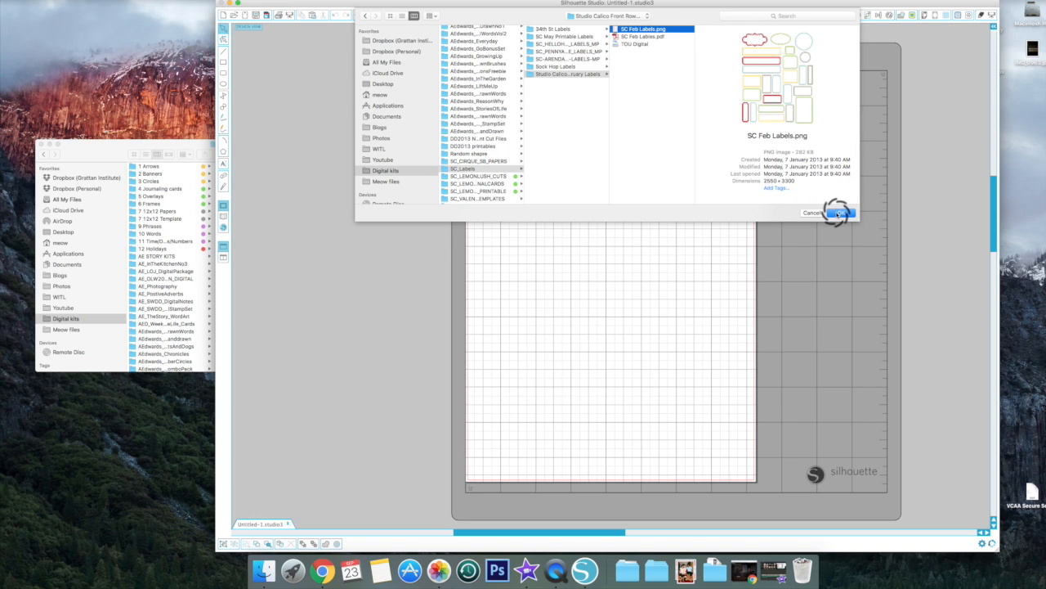
click(838, 213)
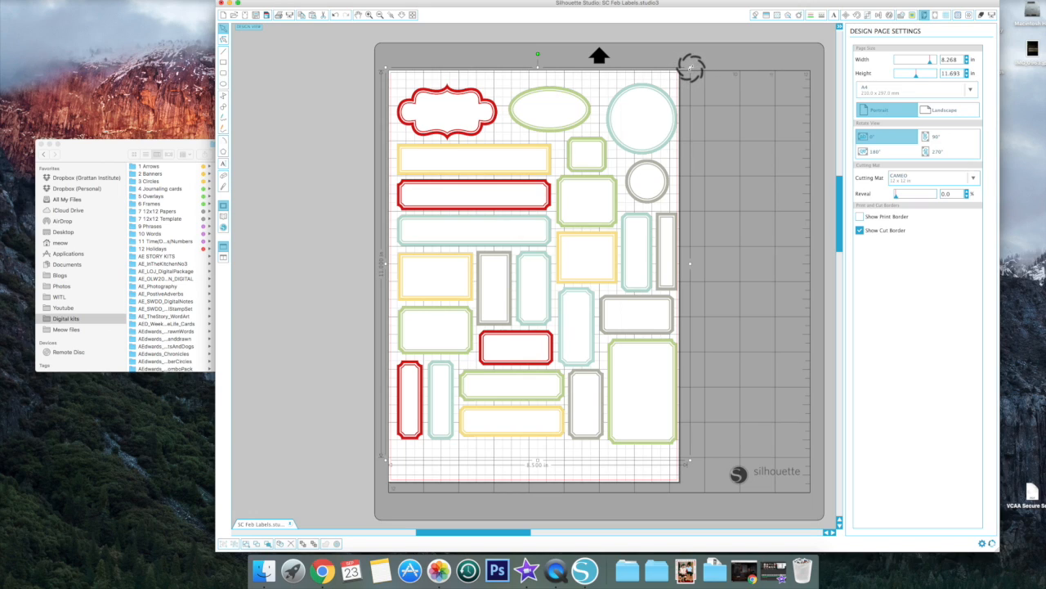
Step: Scale the label image down proportionally to about 6.96 in wide and centre it on the page
drag(691, 68, 632, 135)
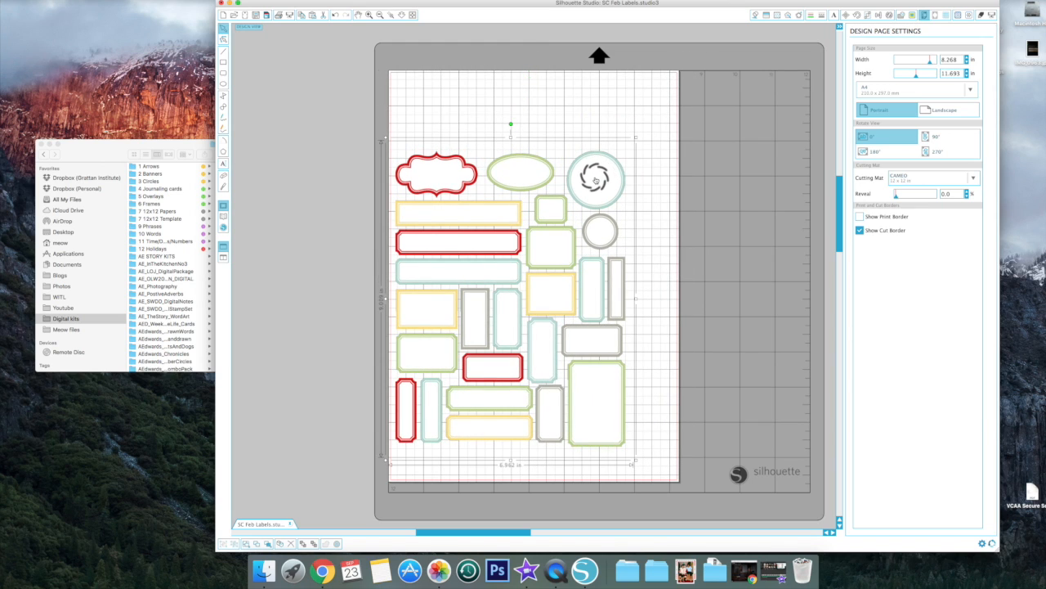
drag(595, 180, 620, 160)
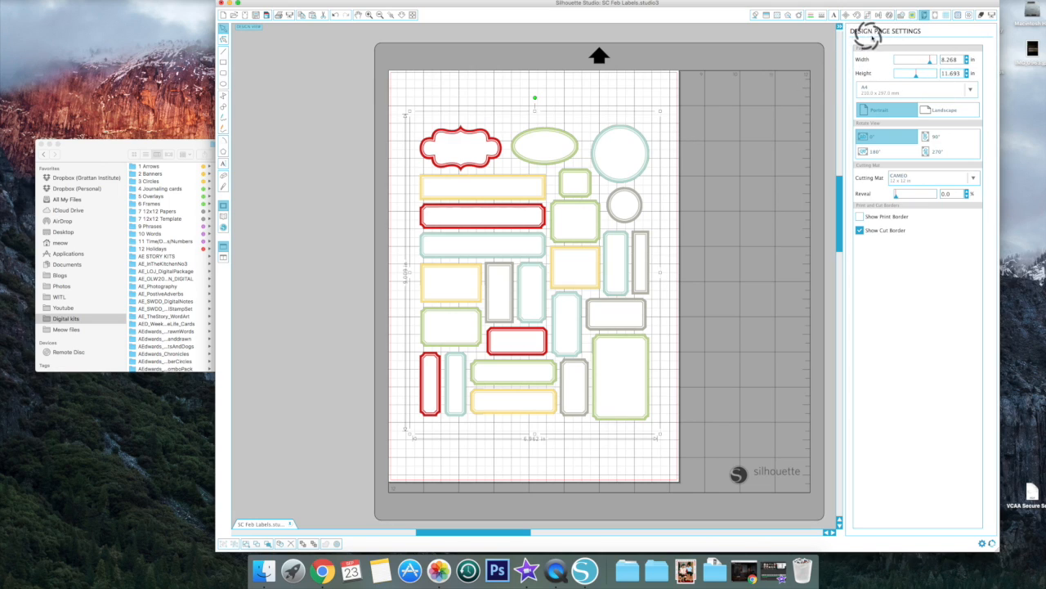
Step: Set the design page to A4 in portrait orientation and open the cutting mat options
click(972, 90)
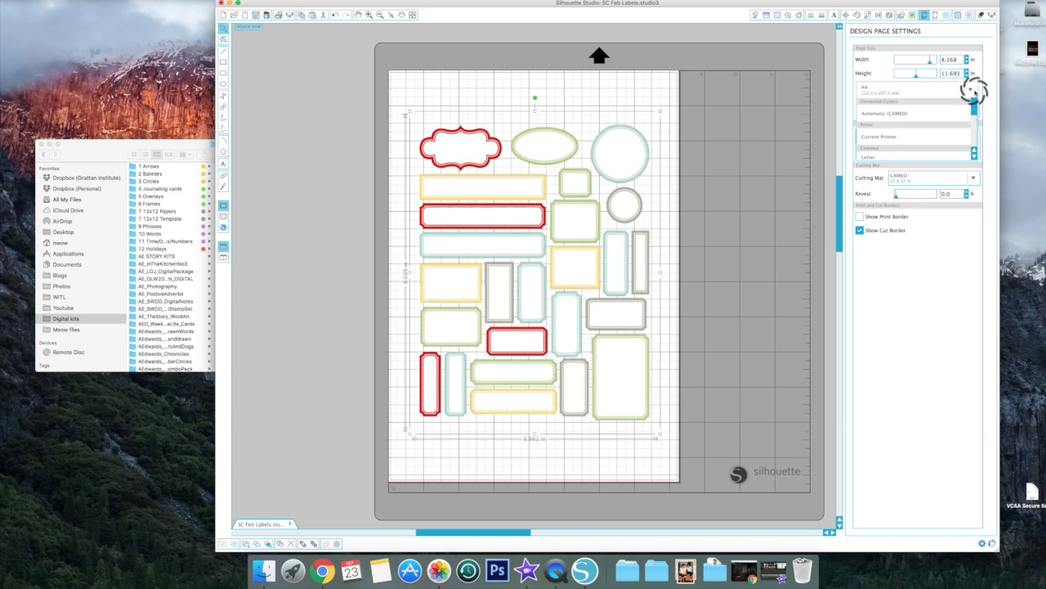
scroll(932, 131, down, 3)
scroll(932, 130, down, 3)
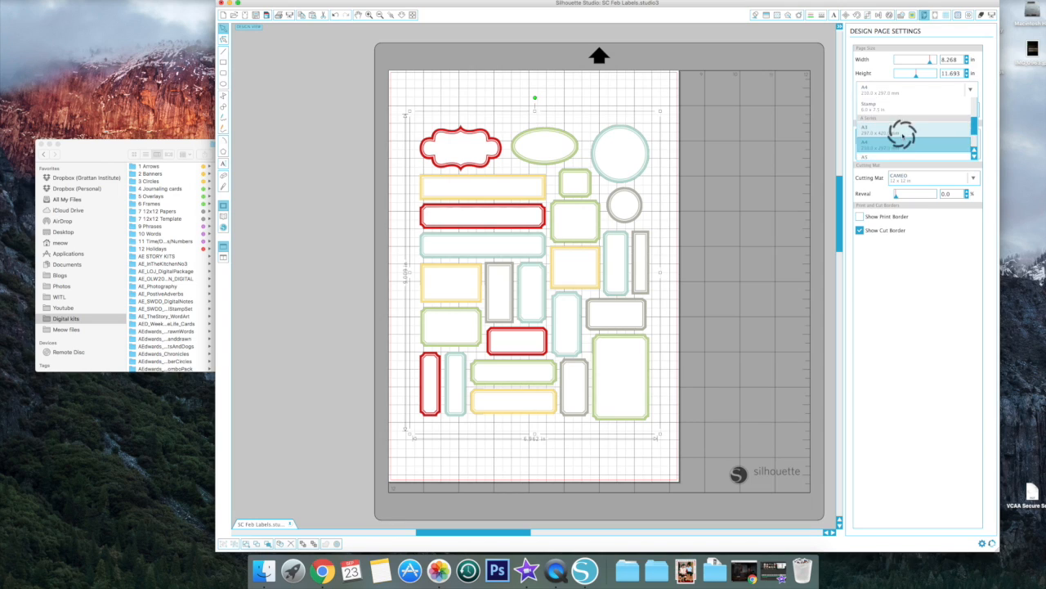
scroll(897, 135, down, 3)
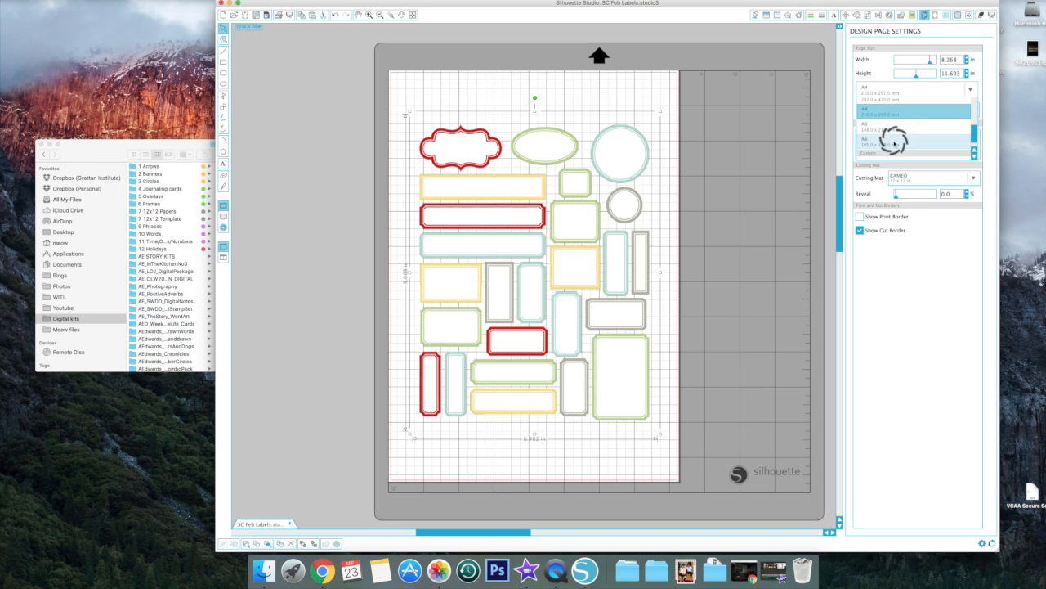
scroll(898, 143, down, 1)
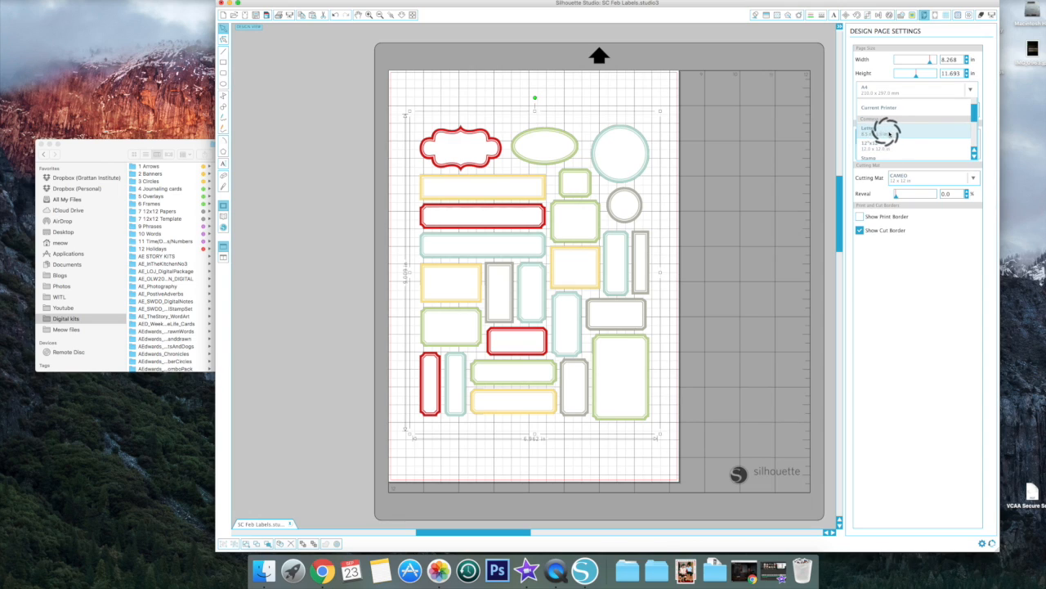
scroll(924, 135, down, 5)
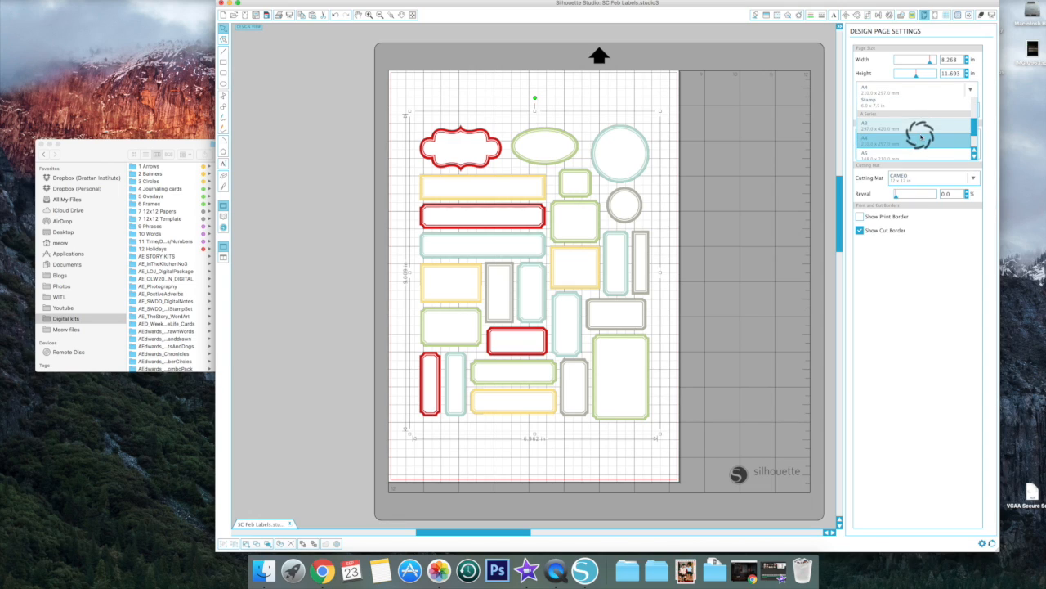
click(918, 141)
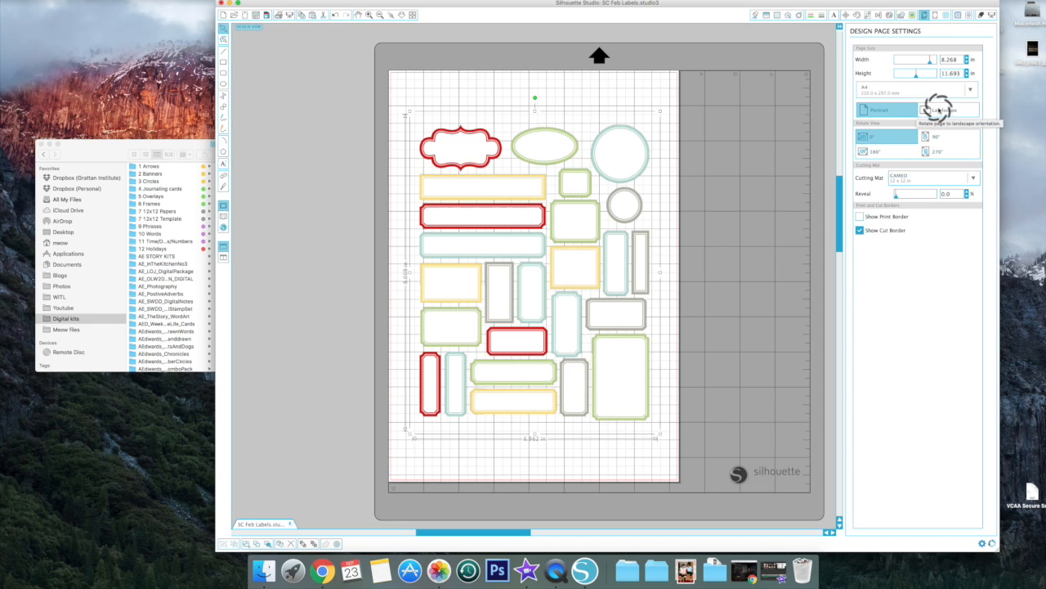
click(939, 108)
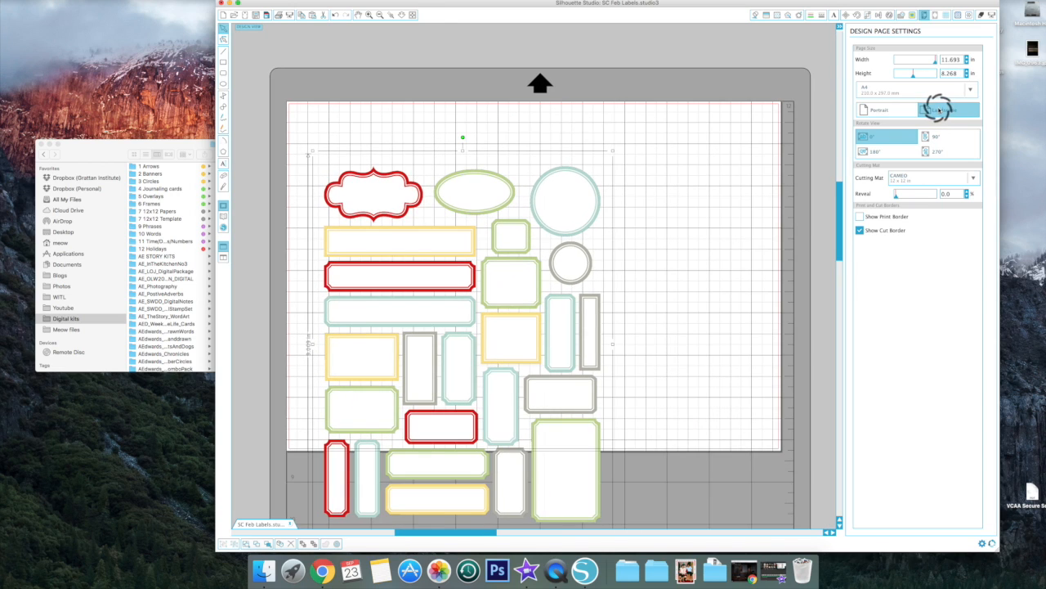
click(883, 111)
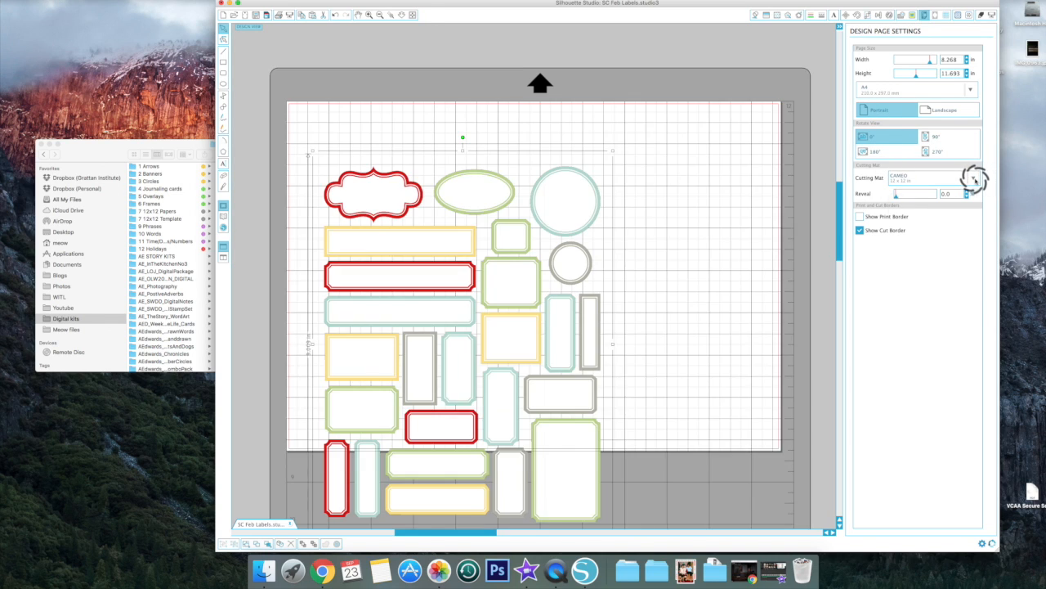
click(975, 179)
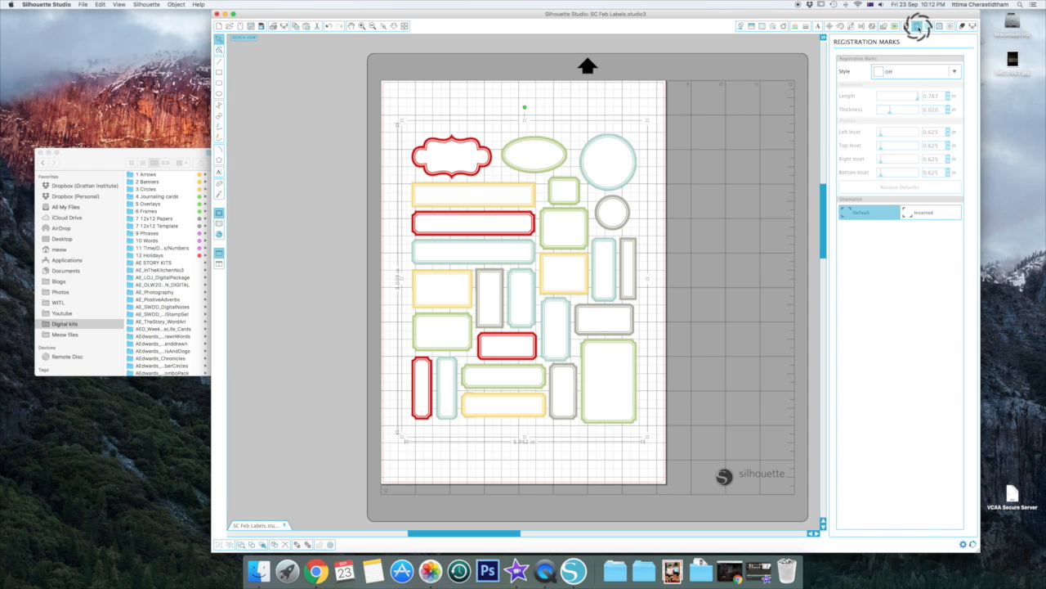
Step: Add registration marks to the page using the Type 1 style for the CAMEO
click(953, 72)
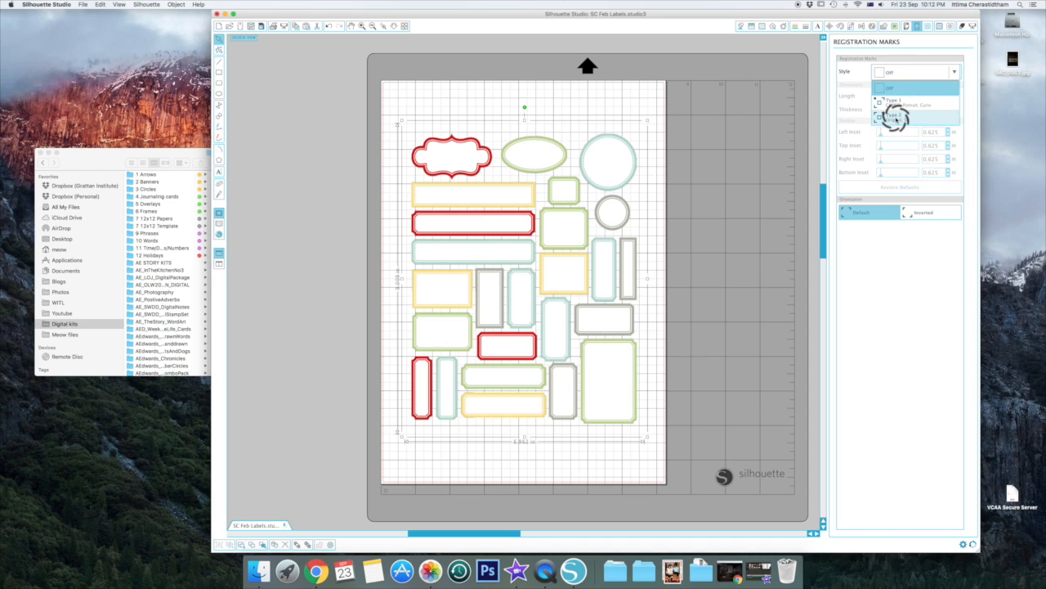
click(947, 103)
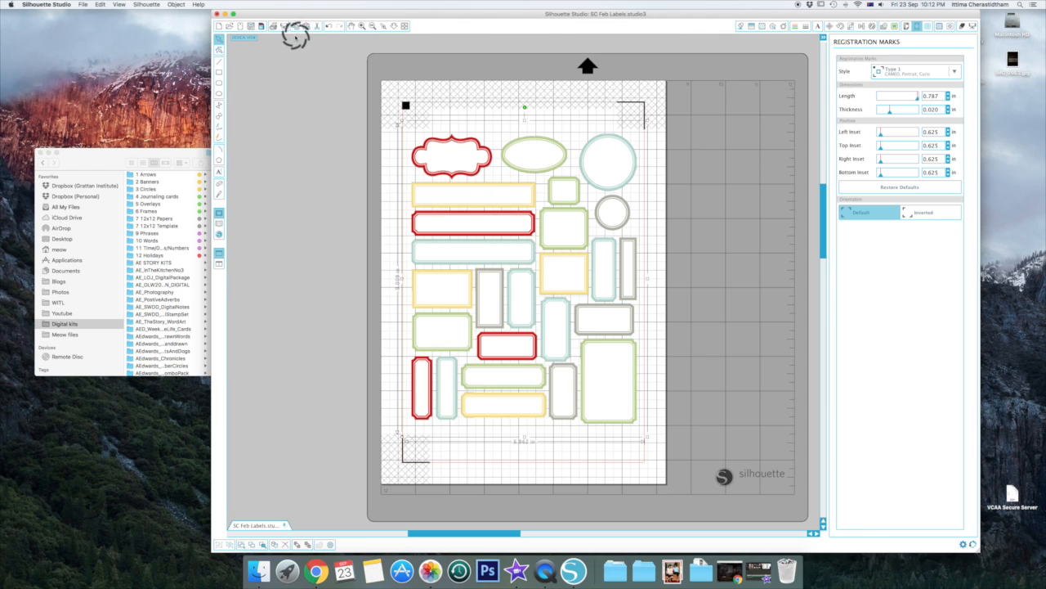
Step: Open the Send to Silhouette settings and bring up the print dialog for the label sheet
click(973, 25)
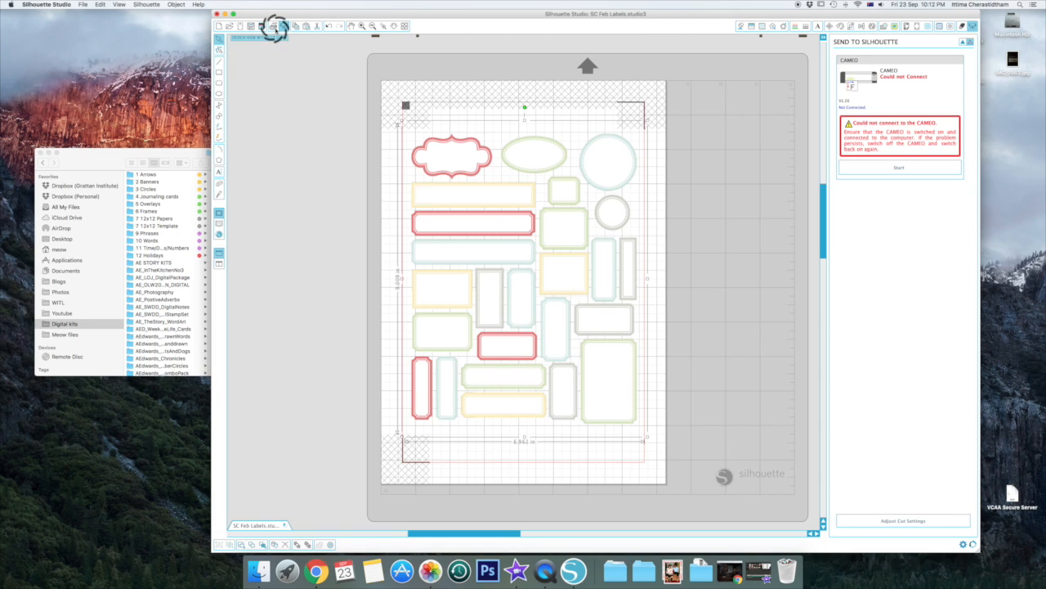
click(274, 24)
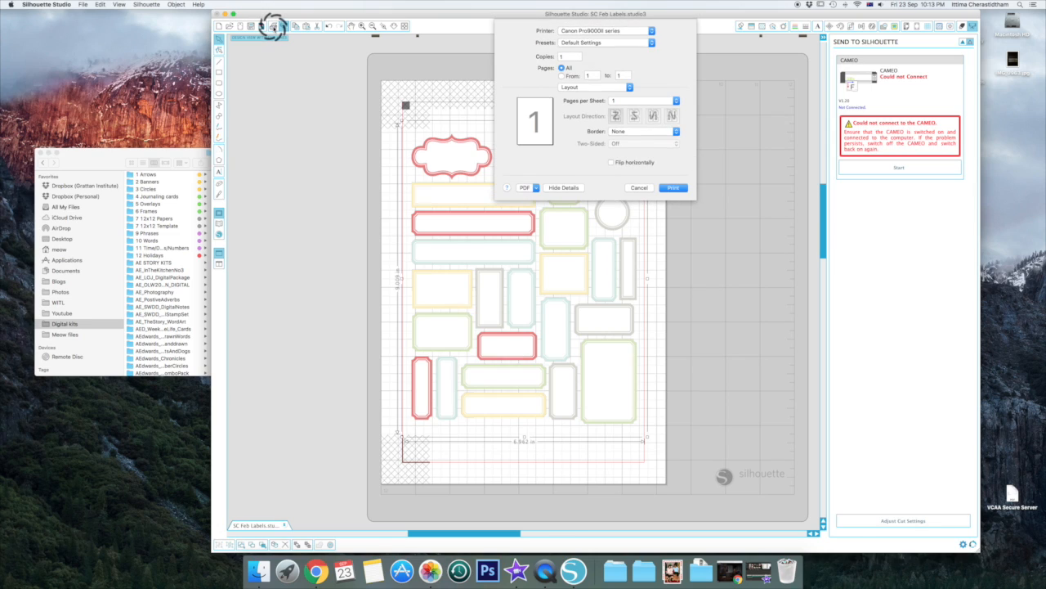